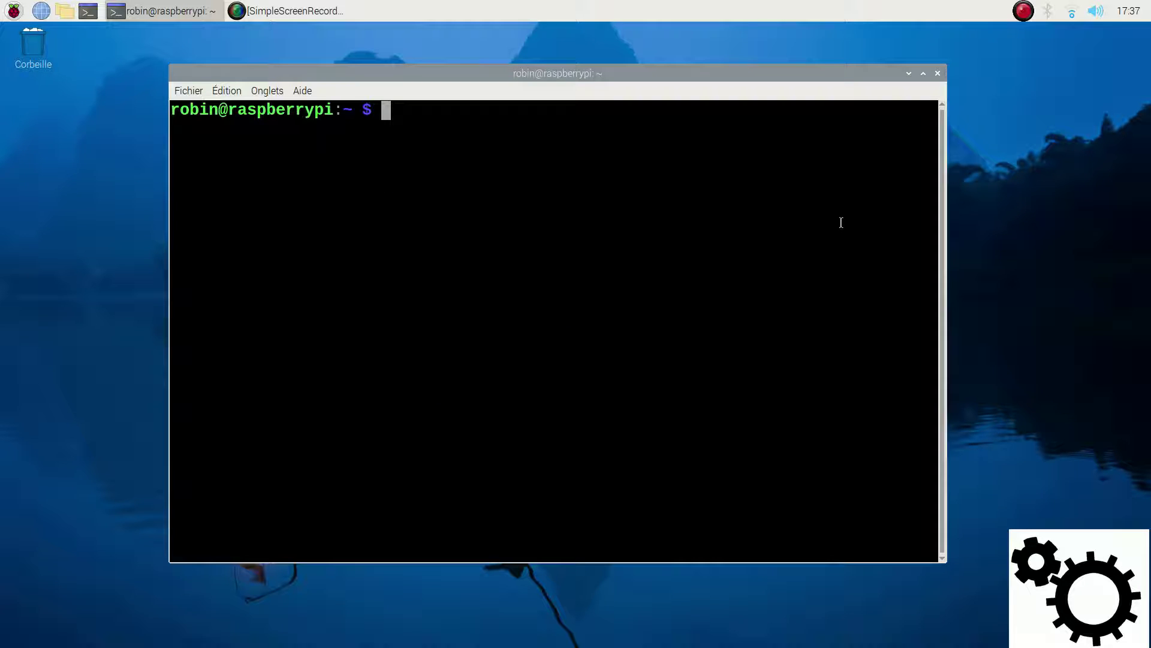
{"action": "type", "text": "sudo"}
{"action": "type", "text": " apt updat"}
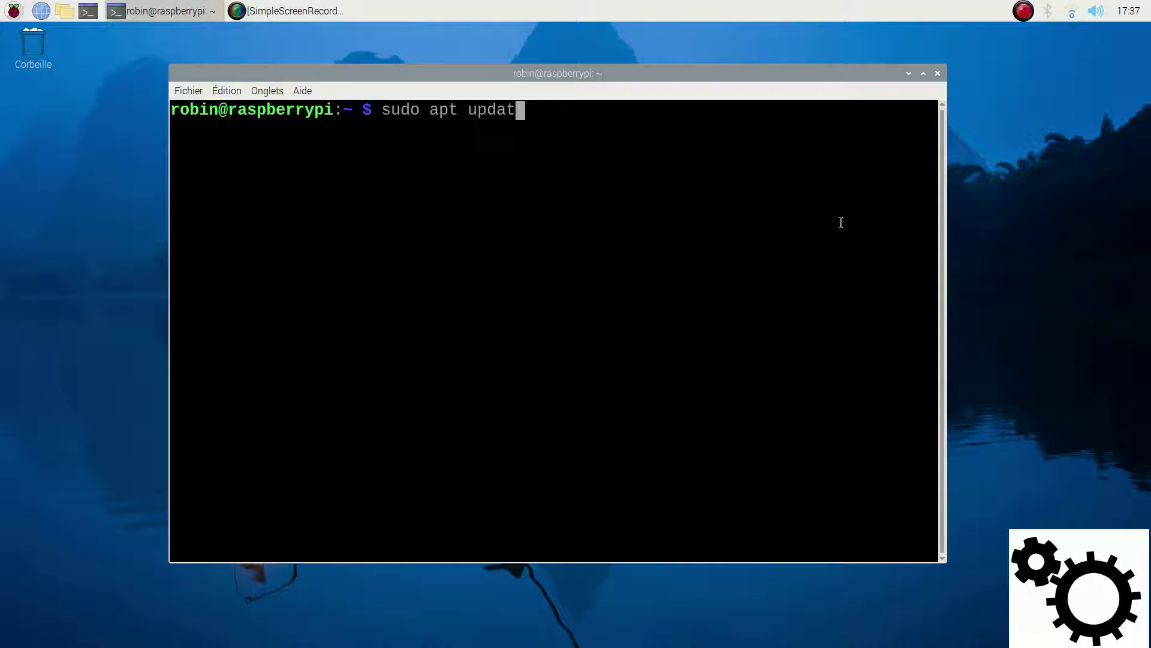
{"action": "type", "text": "e"}
Run sudo apt update, which reports 7 upgradable packages.
{"action": "key", "text": "Return"}
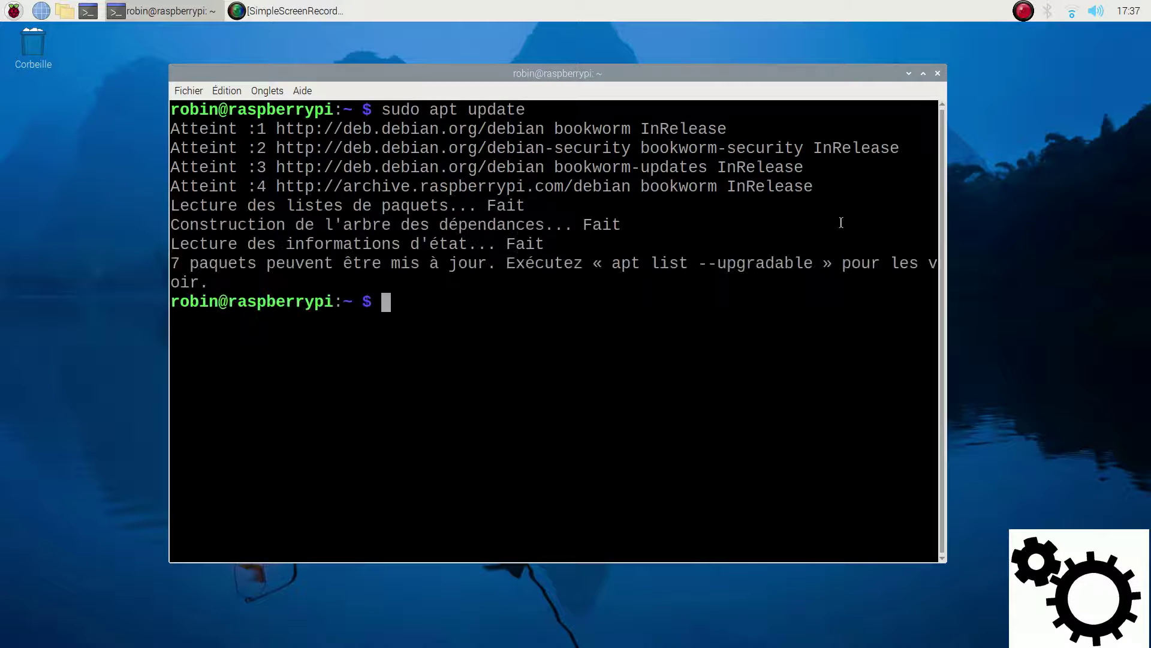
{"action": "type", "text": "sudo apt instal"}
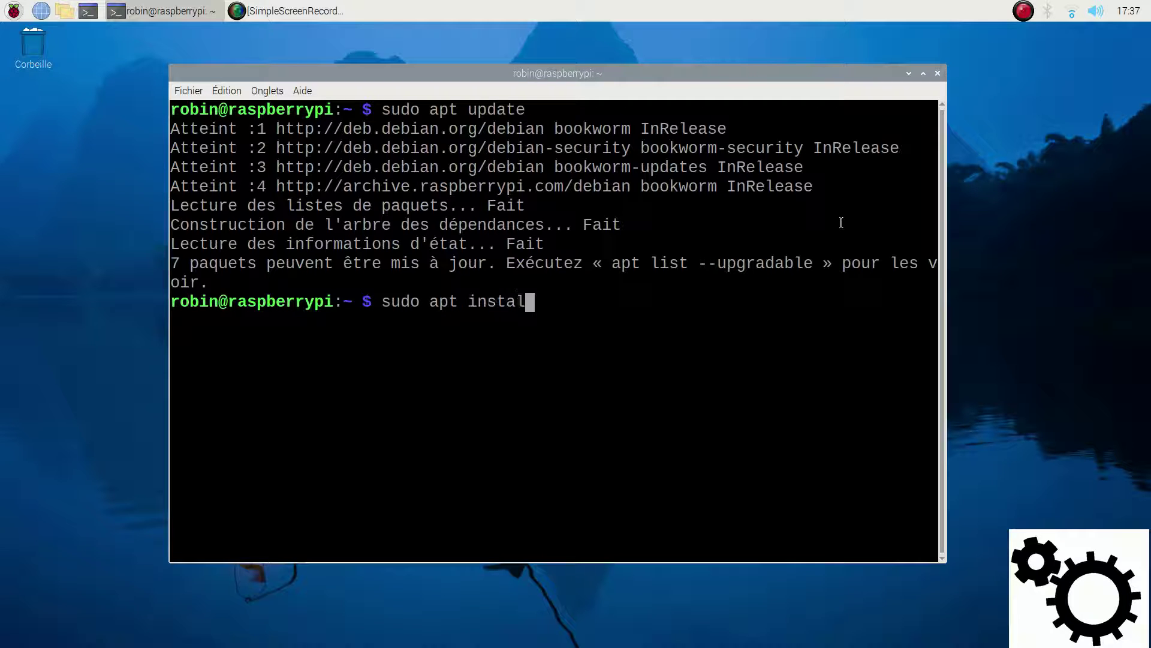
{"action": "type", "text": "l python3"}
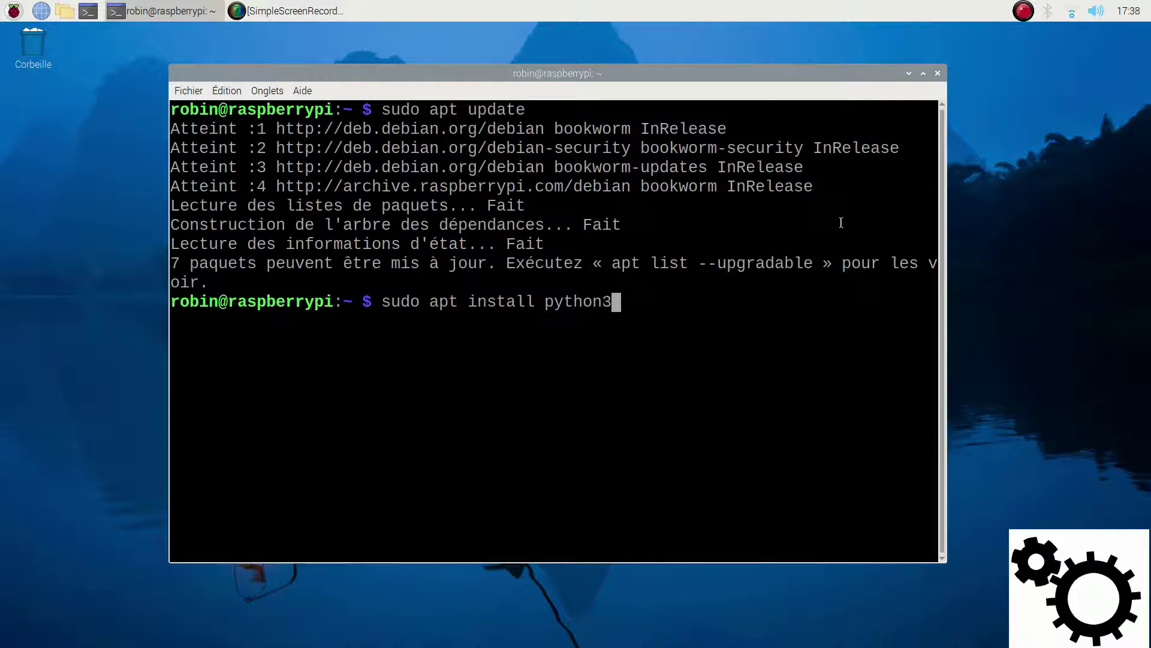
{"action": "type", "text": "-pip"}
Run sudo apt install python3-pip, which reports version 23.0.1 is already newest.
{"action": "key", "text": "Return"}
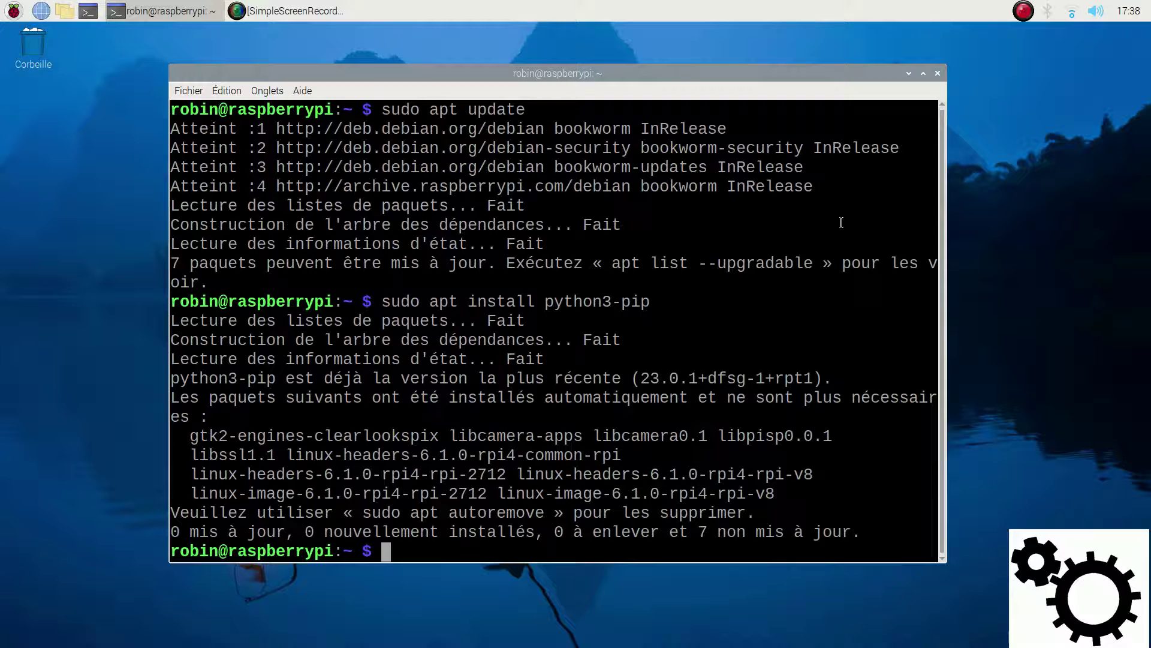
{"action": "type", "text": "pip3 --version"}
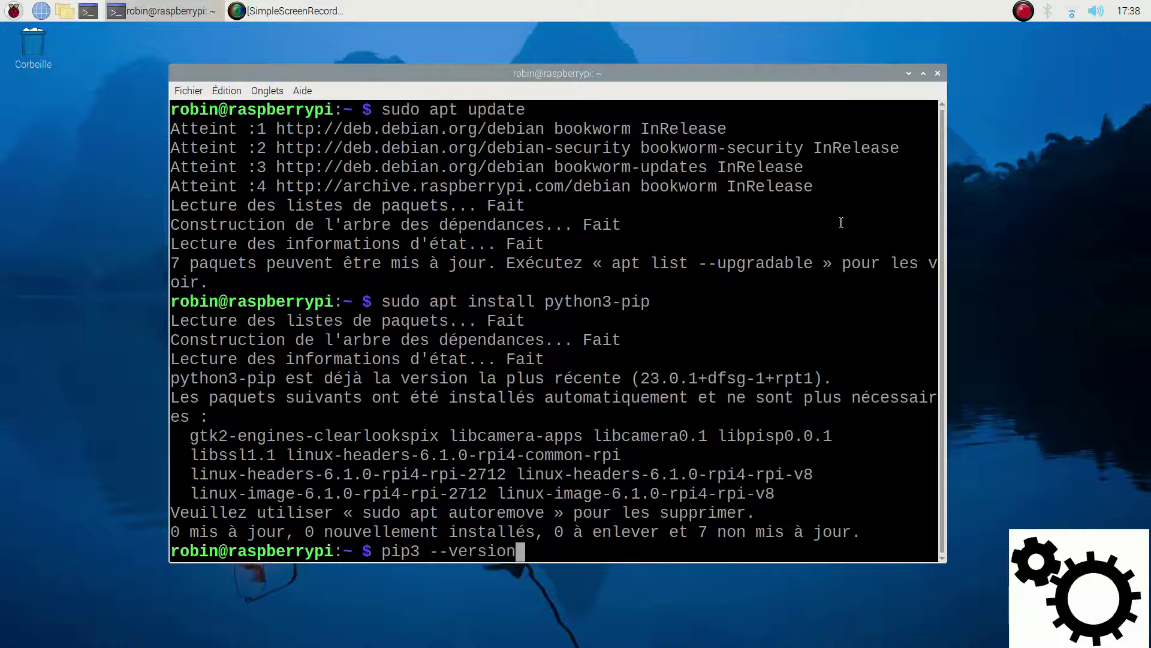
Run pip3 --version, confirming pip 23.0.1 for Python 3.11, and highlight the version text.
{"action": "key", "text": "Return"}
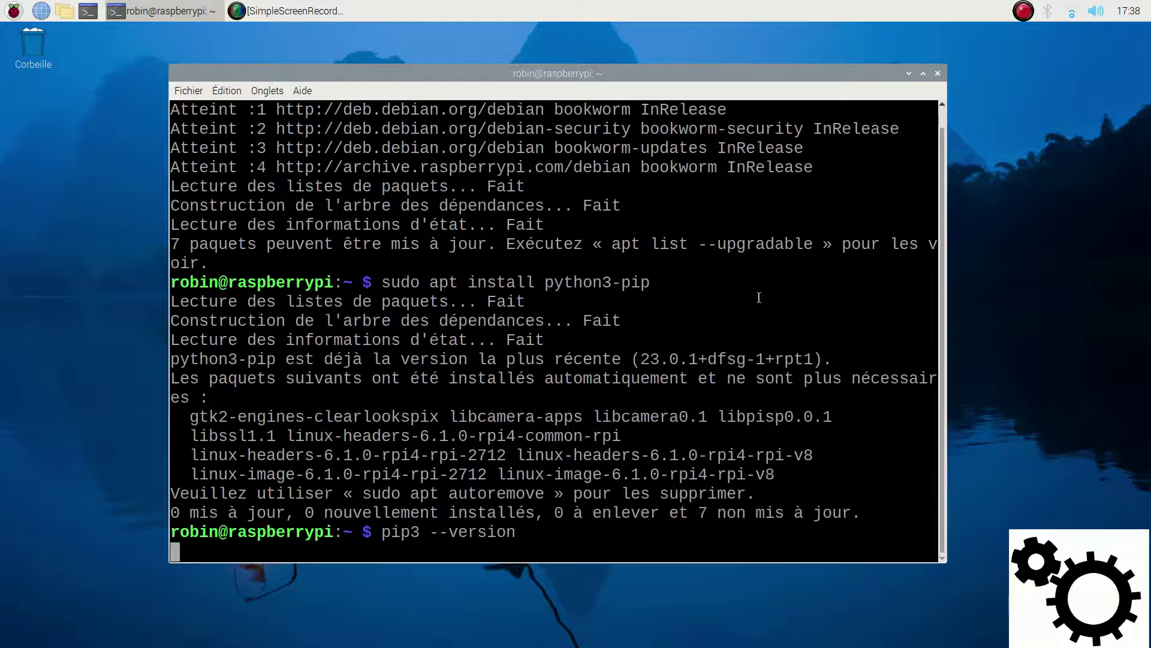
{"action": "left_click_drag", "start_coordinate": [266, 532], "coordinate": [171, 532]}
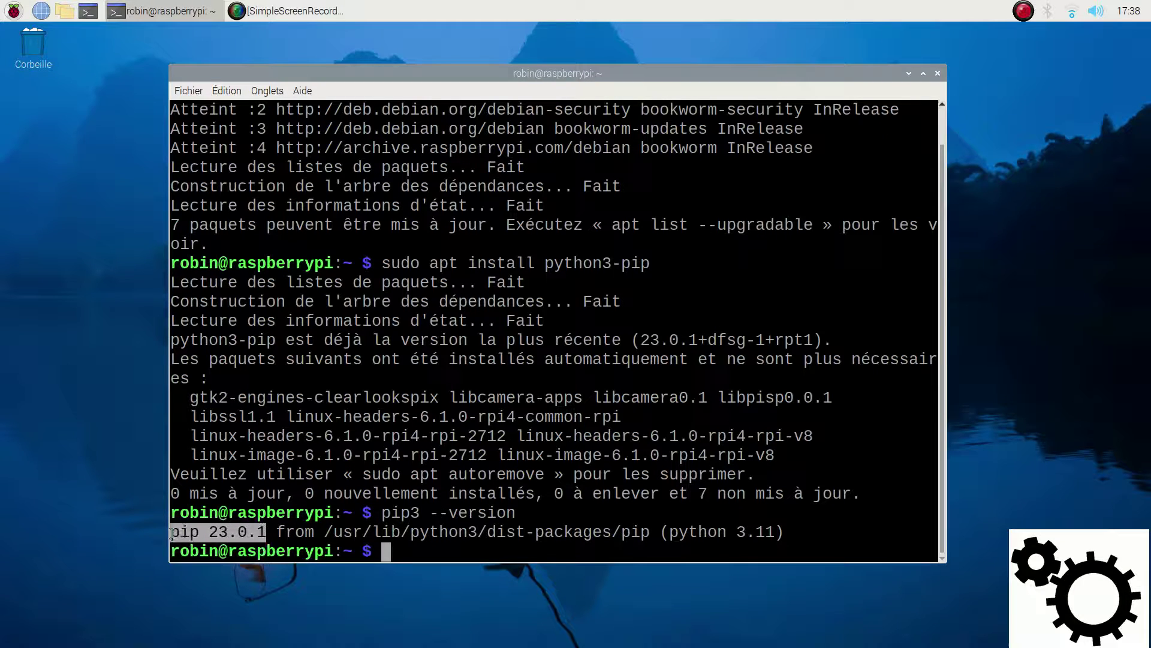
{"action": "left_click", "coordinate": [423, 545]}
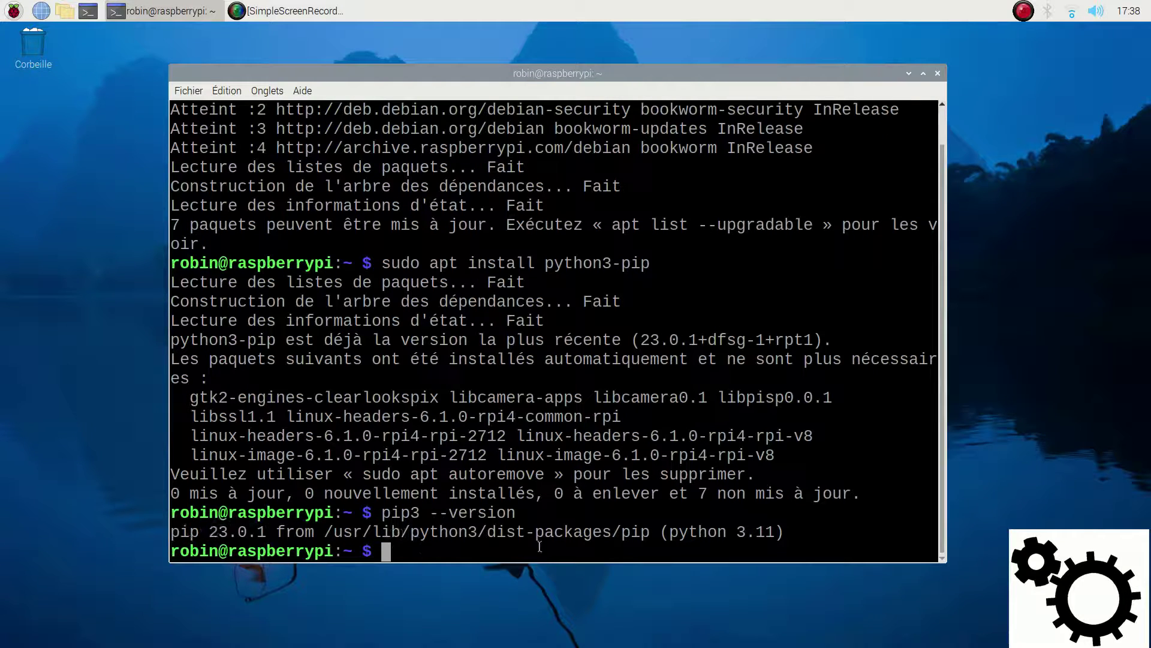
{"action": "type", "text": "pip3"}
Run bare pip3 to print its usage help with commands and general options.
{"action": "key", "text": "Return"}
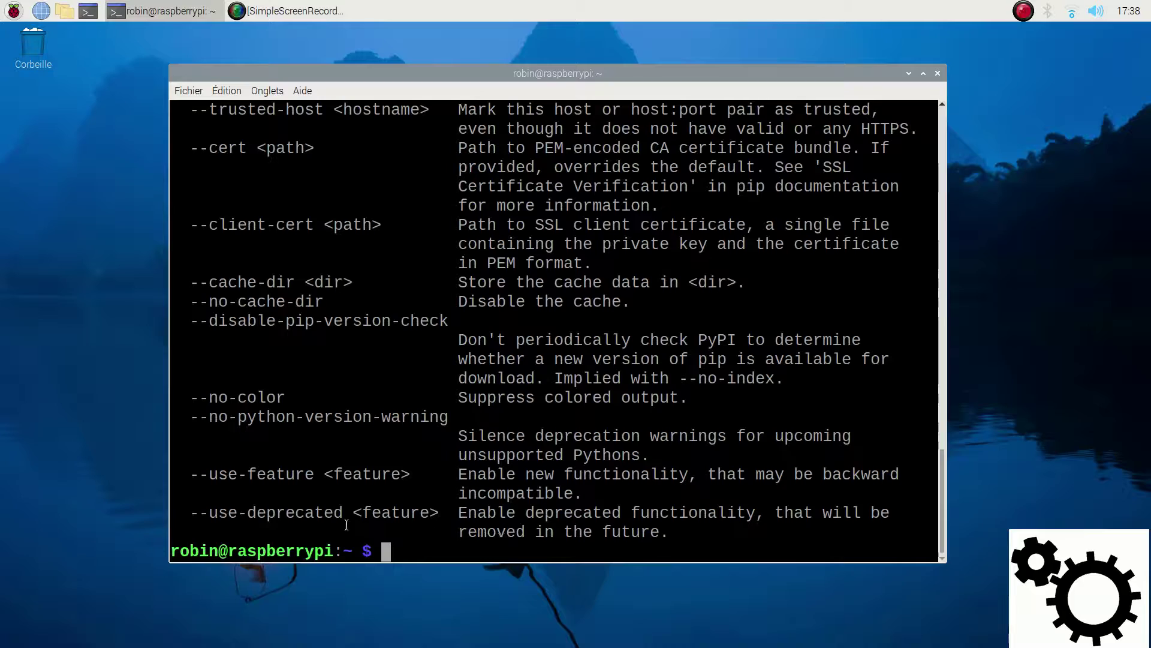
{"action": "scroll", "coordinate": [332, 520], "scroll_direction": "up", "scroll_amount": 5}
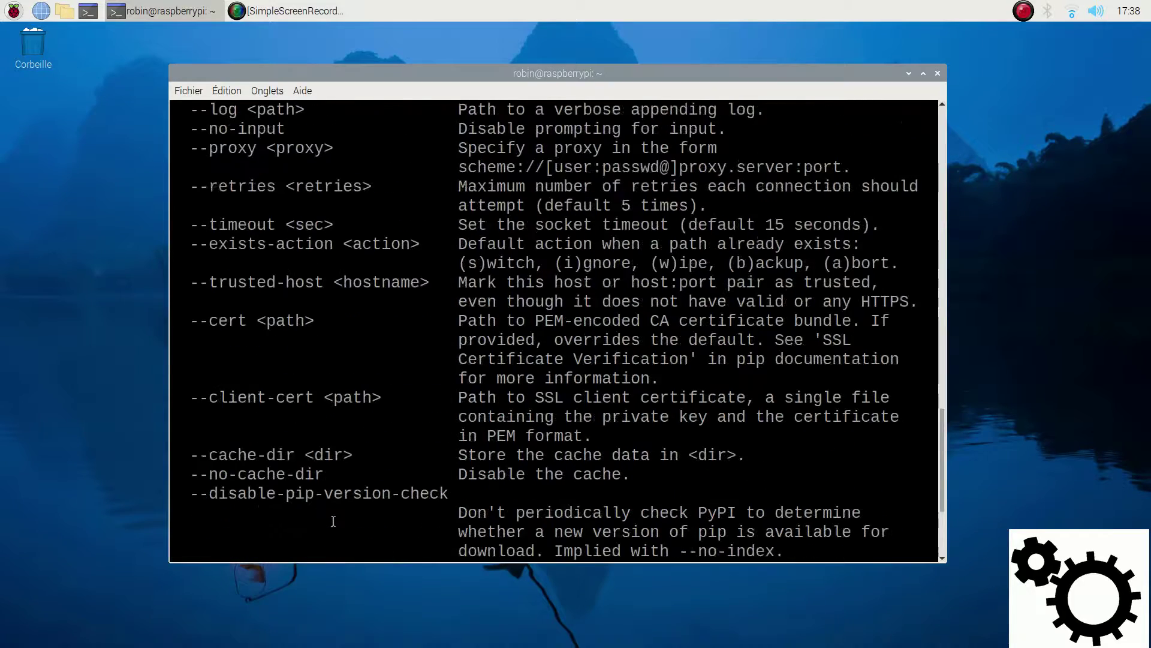
{"action": "scroll", "coordinate": [333, 520], "scroll_direction": "up", "scroll_amount": 5}
{"action": "scroll", "coordinate": [333, 520], "scroll_direction": "up", "scroll_amount": 5}
{"action": "scroll", "coordinate": [287, 496], "scroll_direction": "up", "scroll_amount": 5}
{"action": "scroll", "coordinate": [287, 497], "scroll_direction": "up", "scroll_amount": 5}
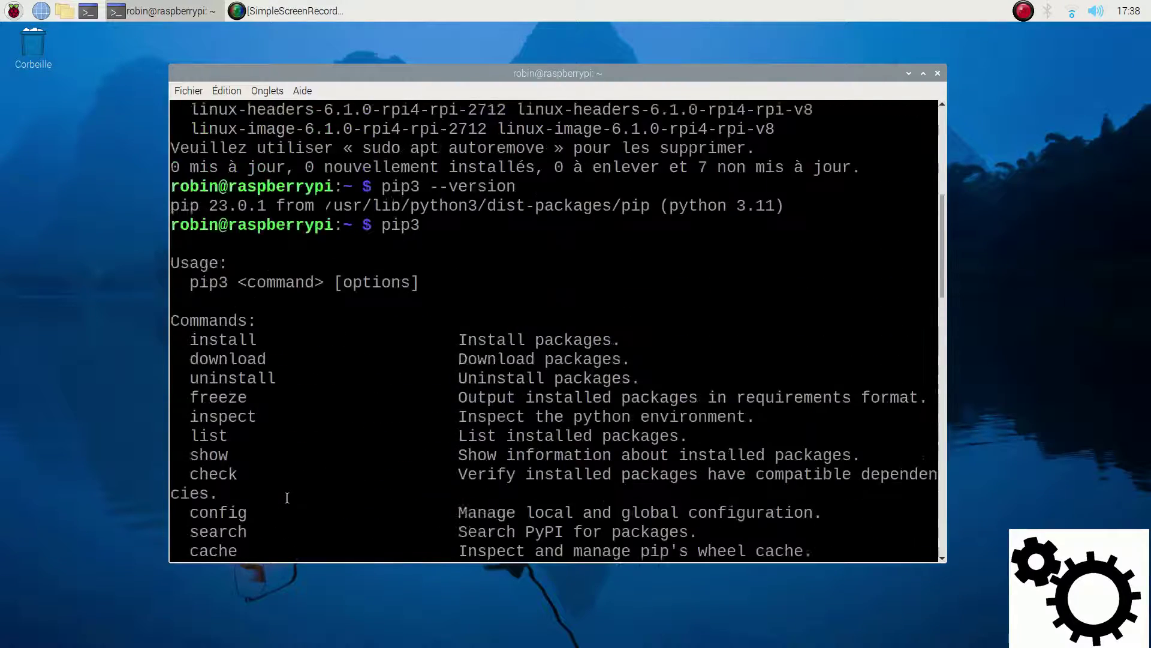
{"action": "scroll", "coordinate": [287, 496], "scroll_direction": "up", "scroll_amount": 3}
{"action": "scroll", "coordinate": [312, 368], "scroll_direction": "up", "scroll_amount": 1}
{"action": "scroll", "coordinate": [312, 367], "scroll_direction": "down", "scroll_amount": 5}
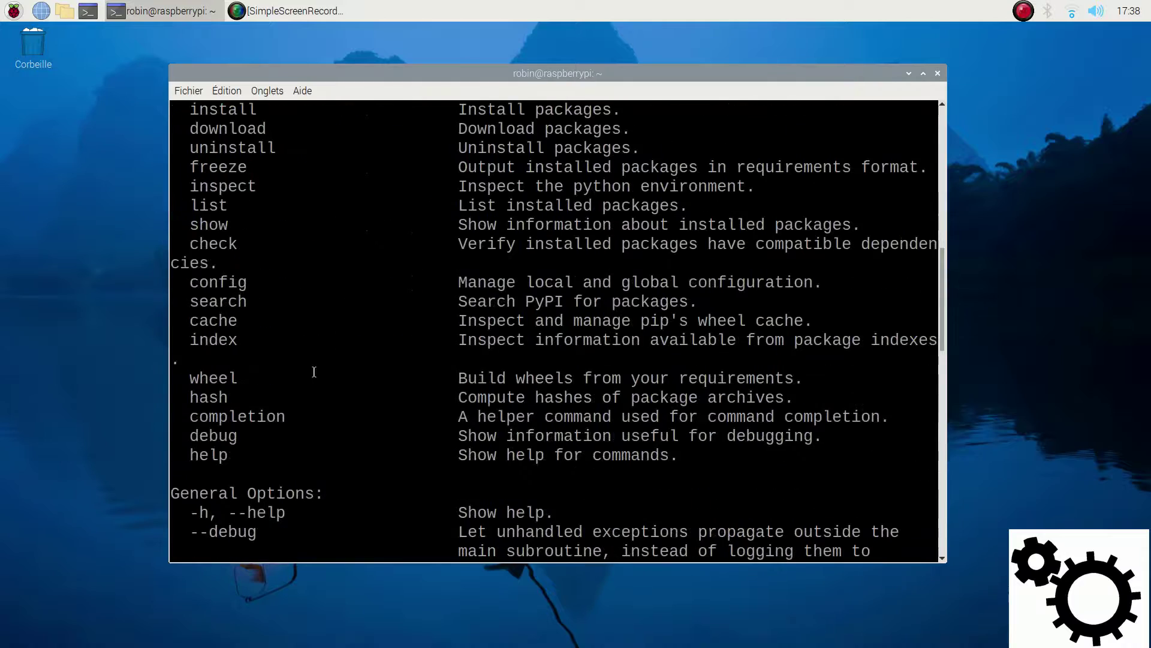
{"action": "scroll", "coordinate": [332, 419], "scroll_direction": "down", "scroll_amount": 5}
{"action": "scroll", "coordinate": [332, 418], "scroll_direction": "down", "scroll_amount": 2}
{"action": "scroll", "coordinate": [331, 419], "scroll_direction": "down", "scroll_amount": 3}
{"action": "scroll", "coordinate": [332, 418], "scroll_direction": "down", "scroll_amount": 5}
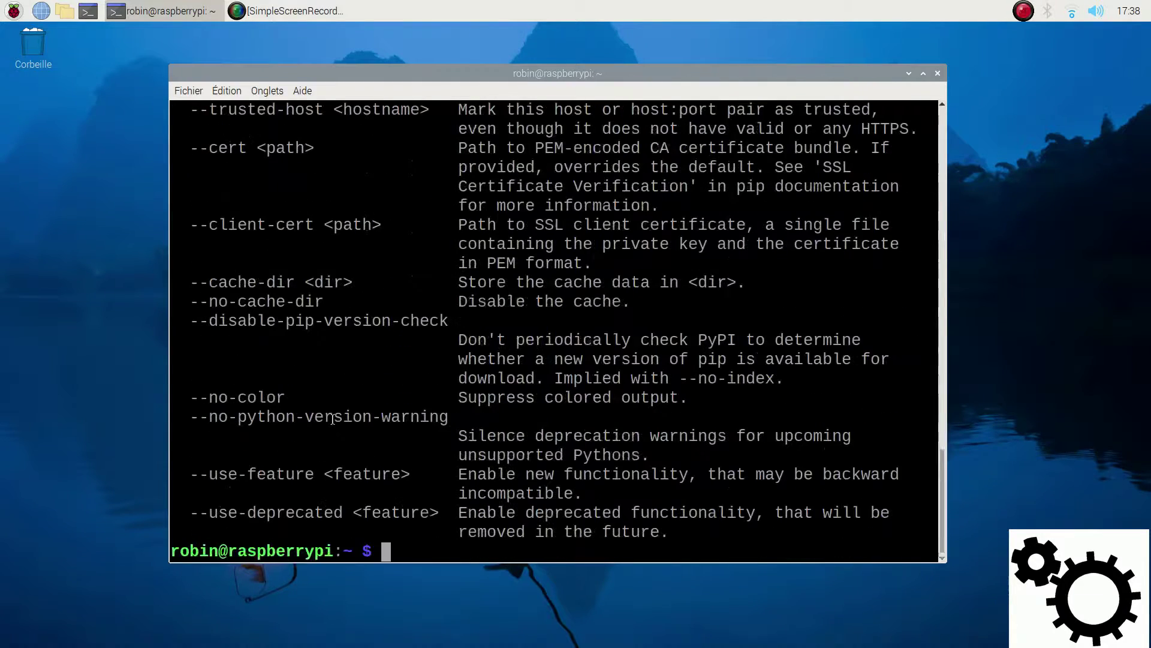